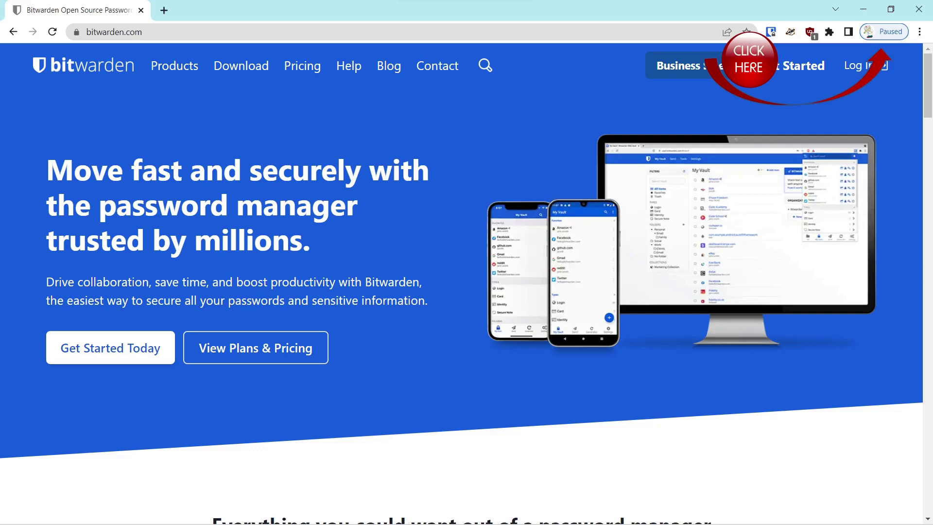
# Go from bitwarden.com's Log In link to the Web Vault sign-in page
pyautogui.click(856, 66)
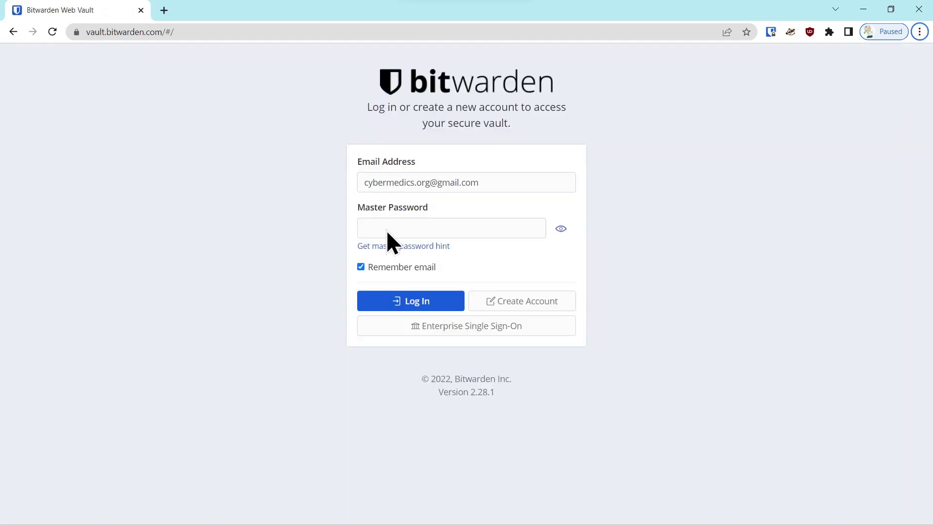
# Log into the vault with the master password and open account Settings
pyautogui.click(402, 301)
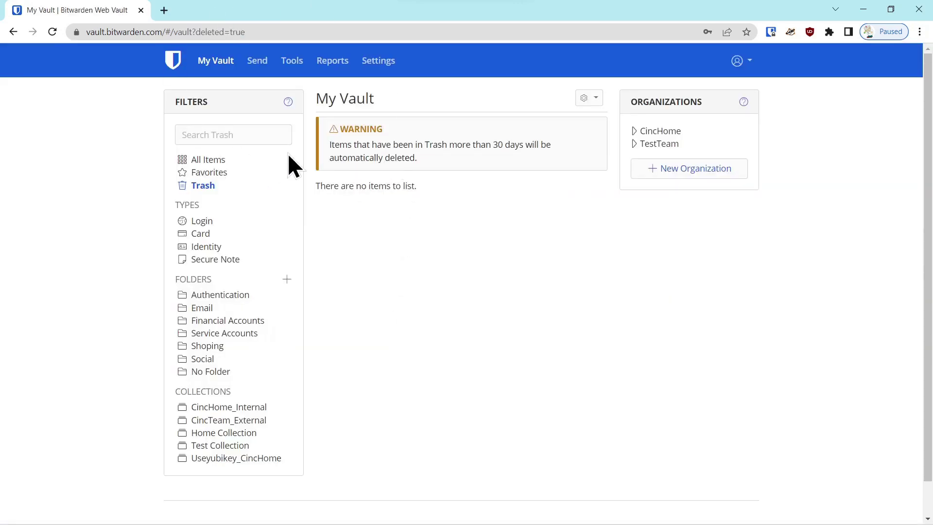
pyautogui.click(385, 62)
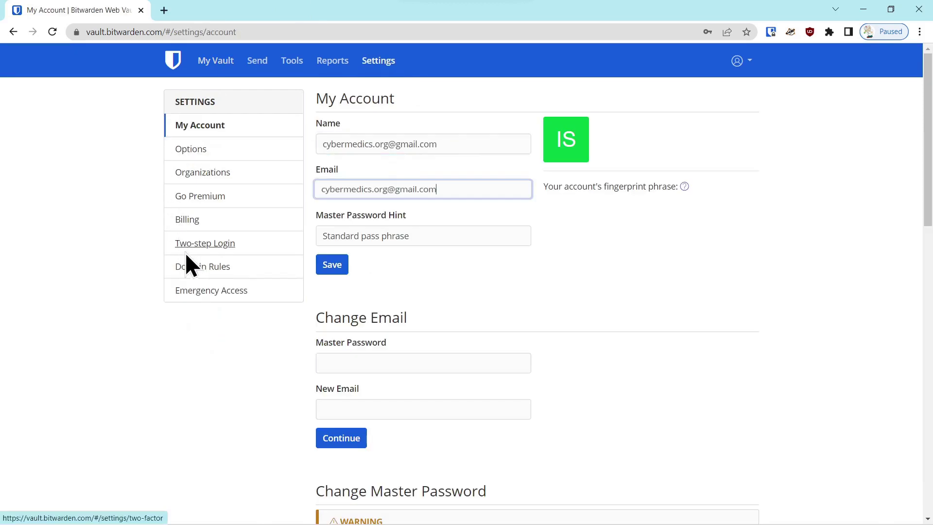
pyautogui.click(225, 245)
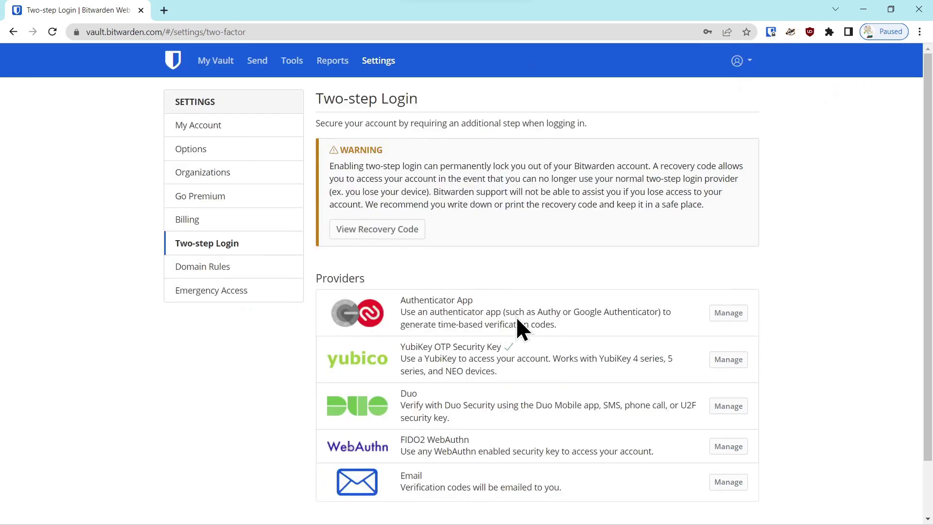
pyautogui.click(733, 316)
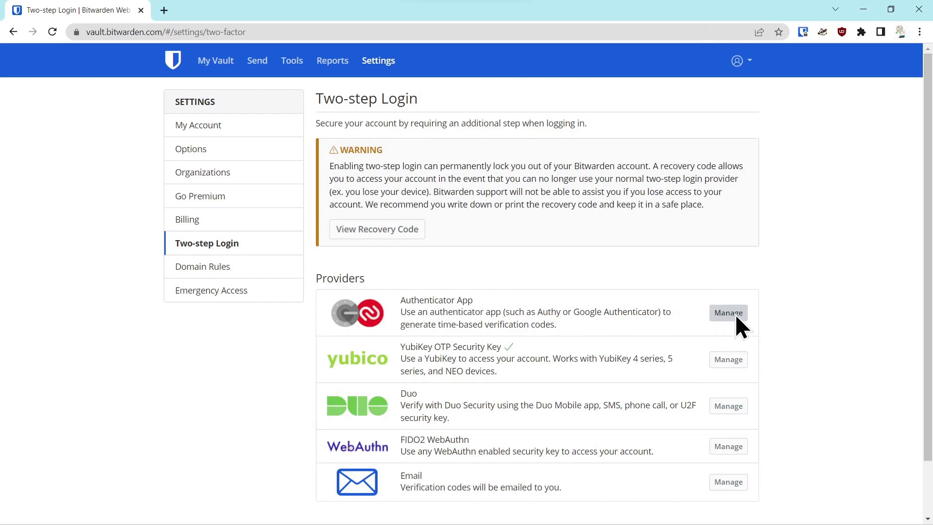
# Open Authenticator App setup and confirm the master password to reveal its QR code
pyautogui.click(735, 314)
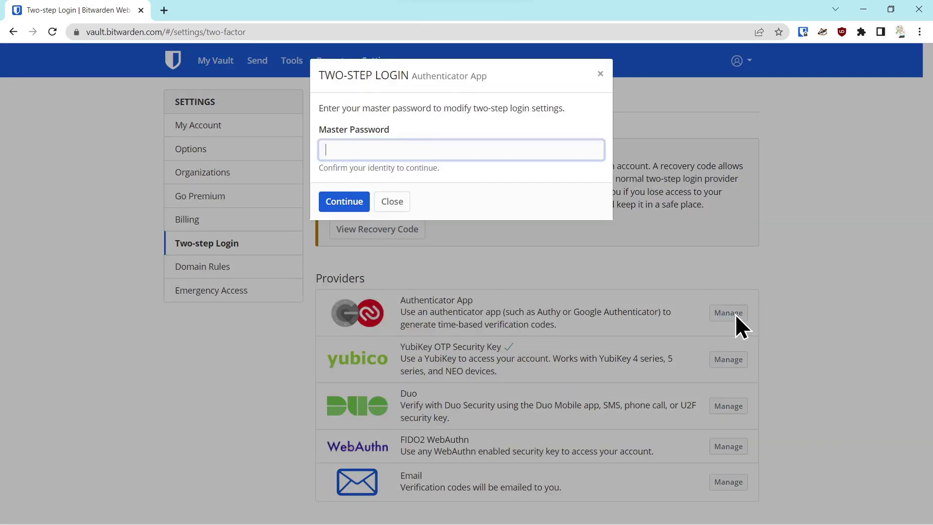
pyautogui.hotkey('ctrl', 'v')
pyautogui.click(349, 202)
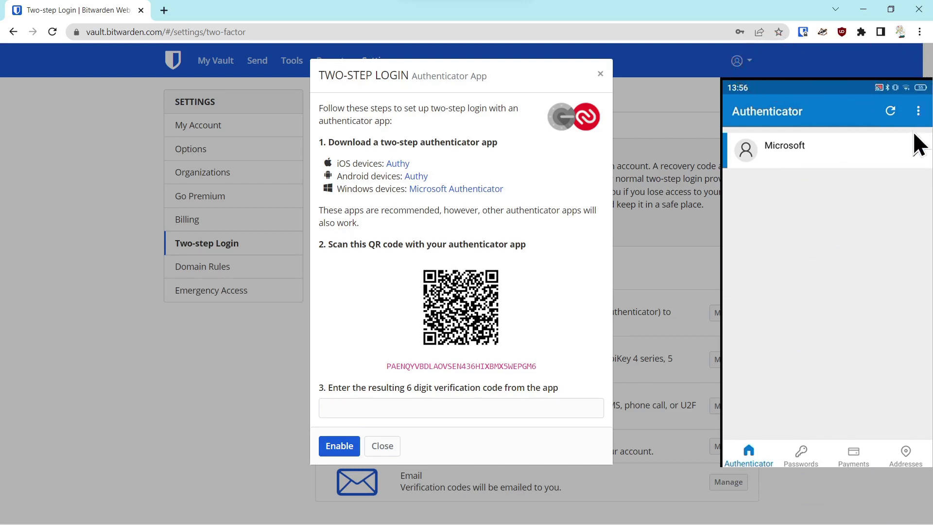
# Add a personal account in Microsoft Authenticator through the ⋮ menu's Add account option
pyautogui.click(918, 113)
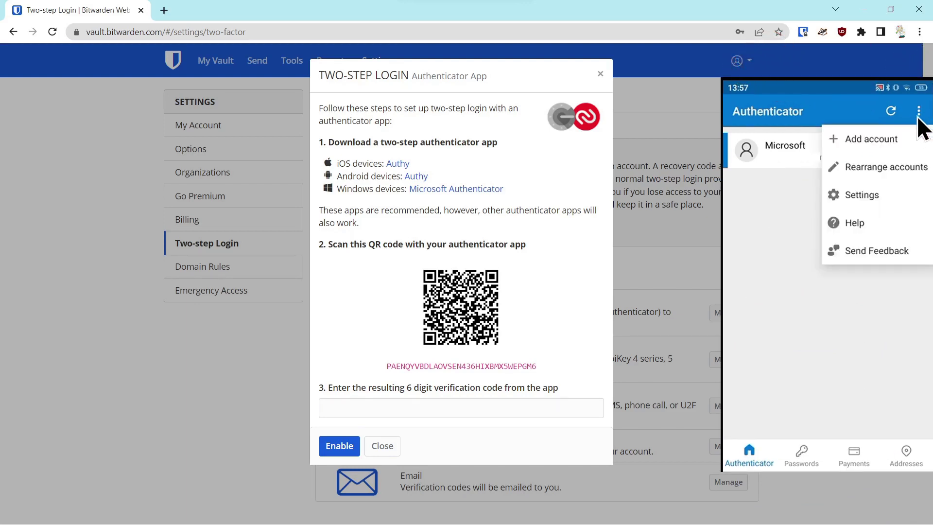
pyautogui.click(857, 140)
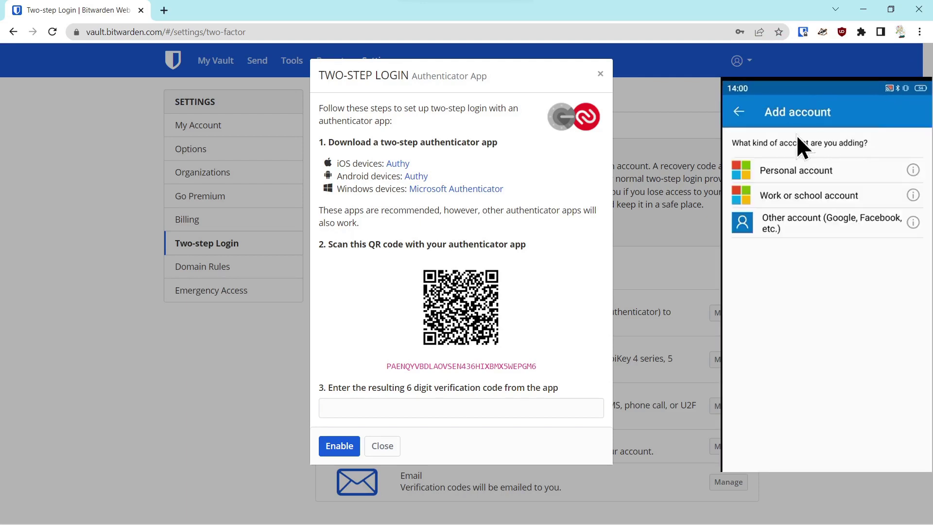
pyautogui.click(767, 169)
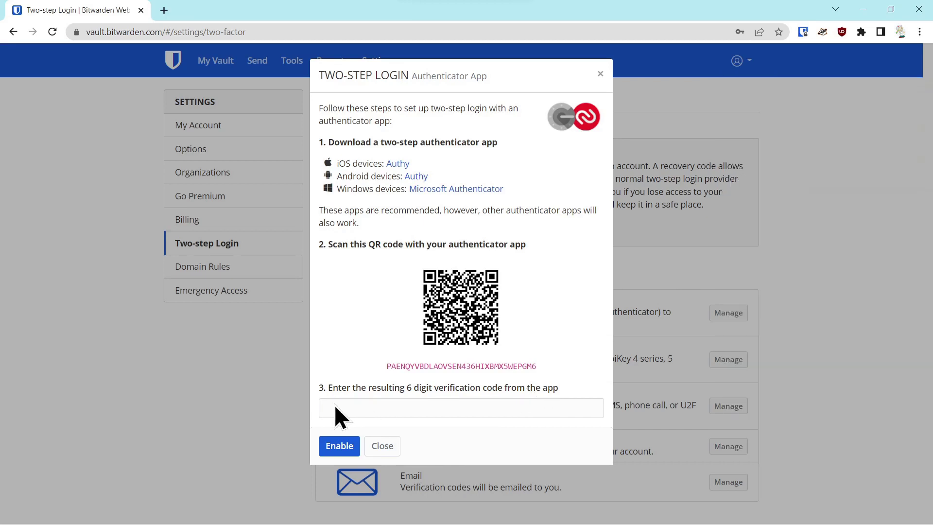
pyautogui.click(335, 448)
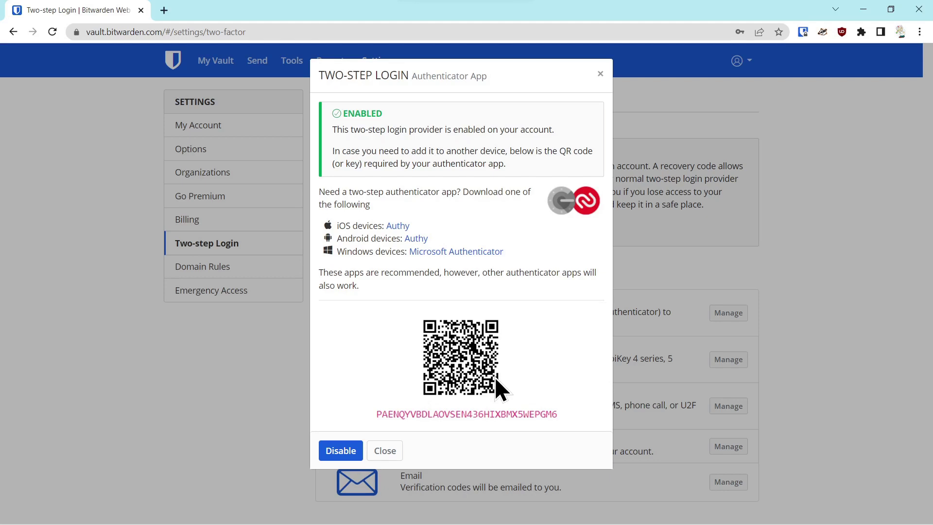
# Close the enabled Authenticator App dialog, back to the providers list
pyautogui.click(390, 453)
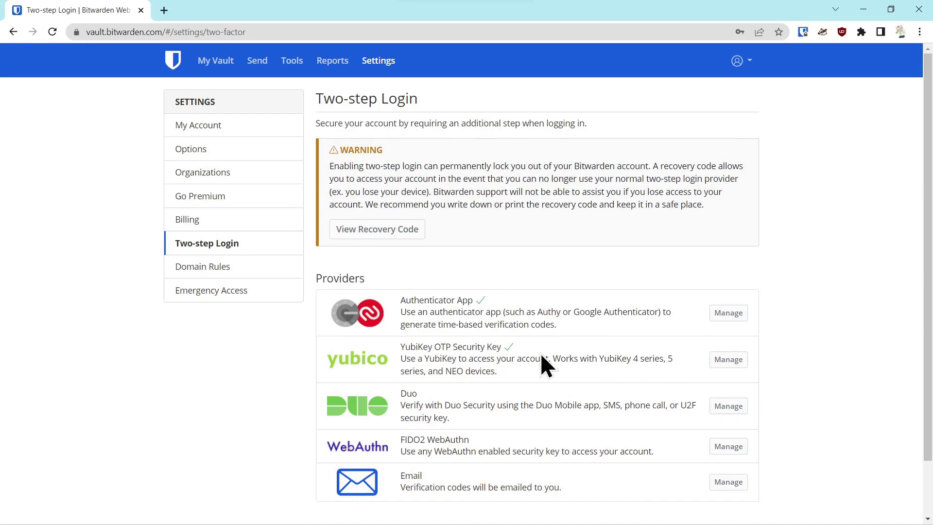
# Open YubiKey OTP settings and confirm the master password to view the four registered keys
pyautogui.click(729, 361)
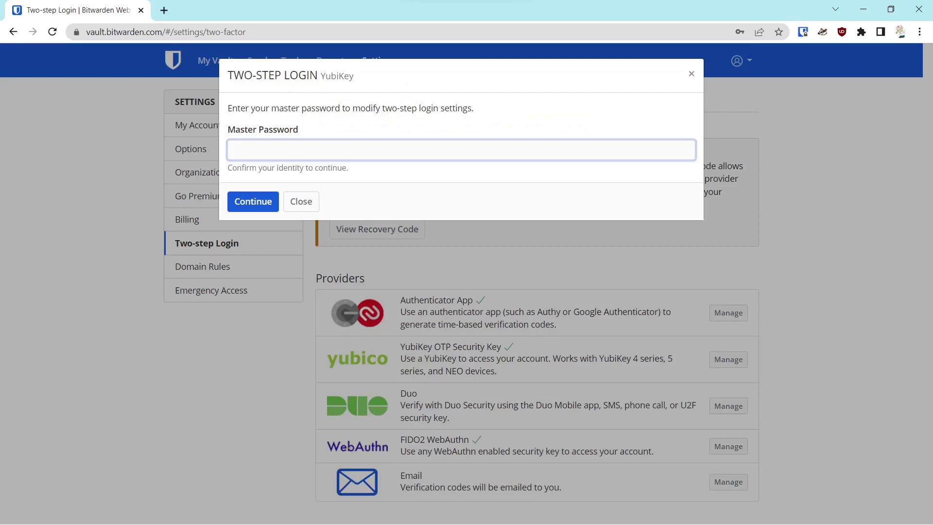
pyautogui.hotkey('ctrl', 'v')
pyautogui.click(253, 201)
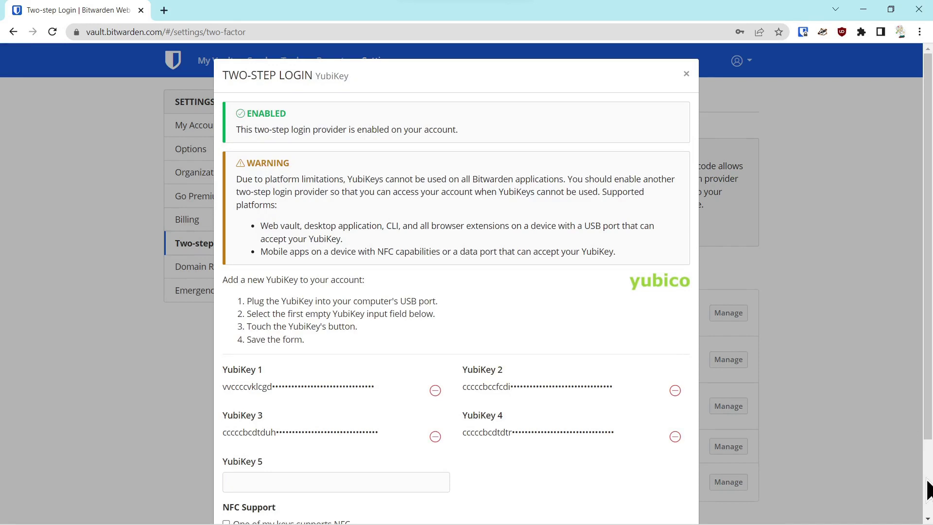
pyautogui.scroll(-2, 928, 488)
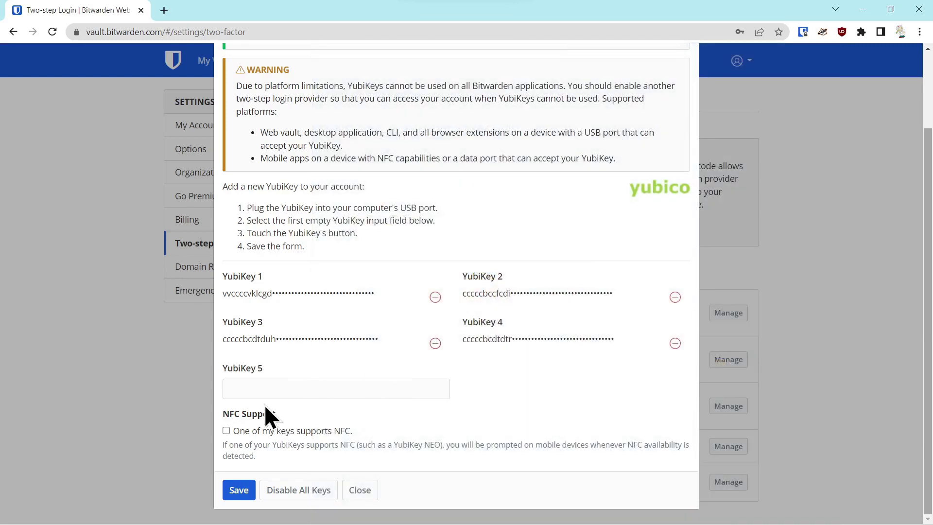
# Fill the fifth YubiKey slot, save all five keys, and close the dialog
pyautogui.click(246, 388)
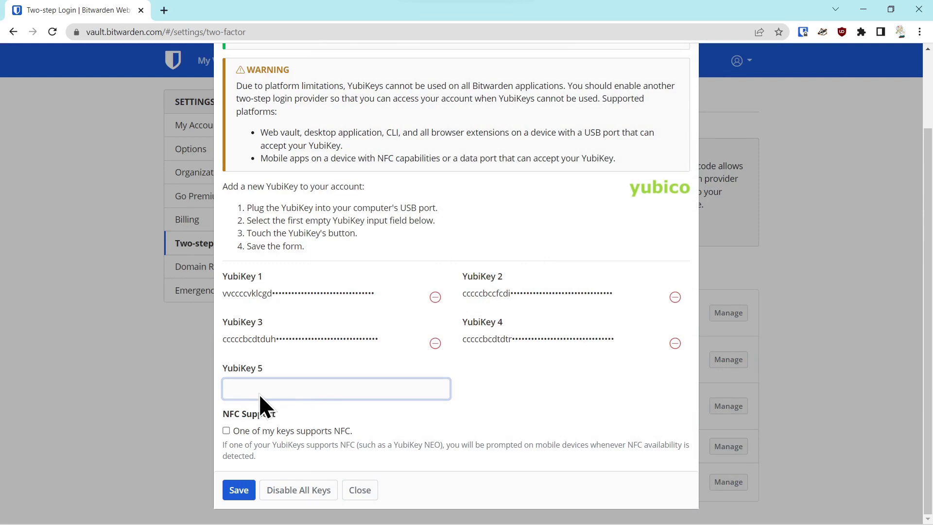
pyautogui.press('Return')
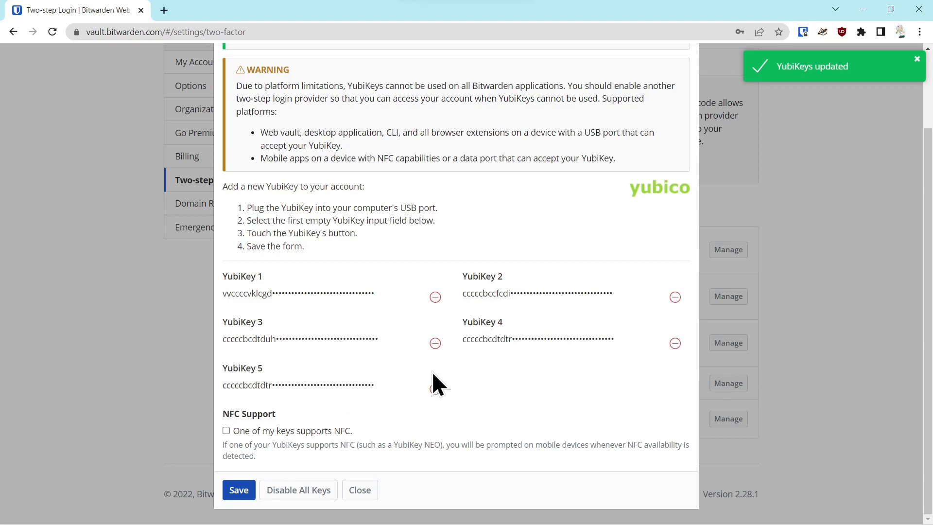
pyautogui.press('Tab')
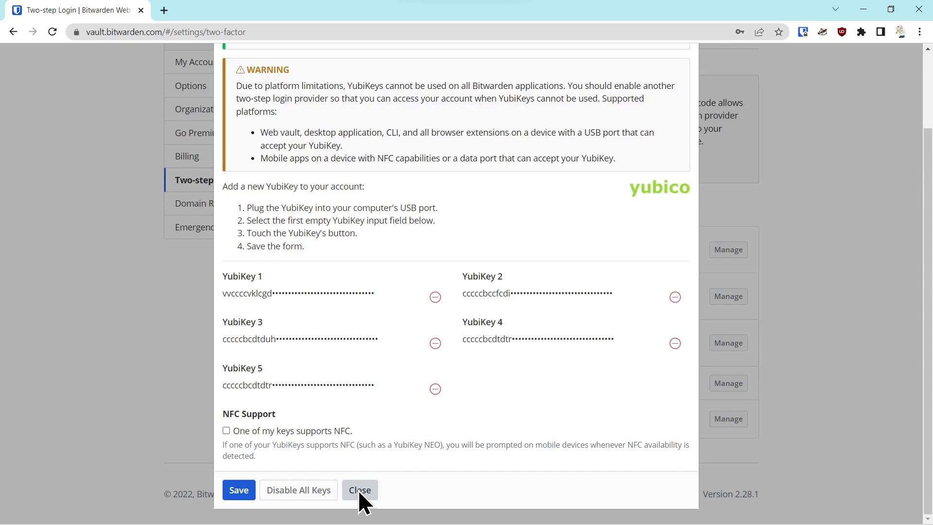
pyautogui.click(357, 490)
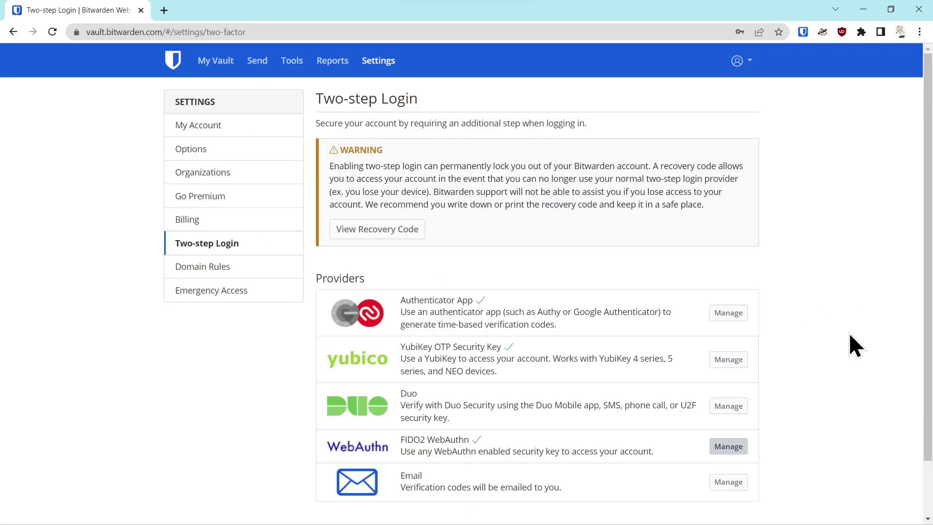
# Close the YubiKey dialog and open FIDO2 WebAuthn management after confirming the master password
pyautogui.click(726, 442)
pyautogui.click(726, 446)
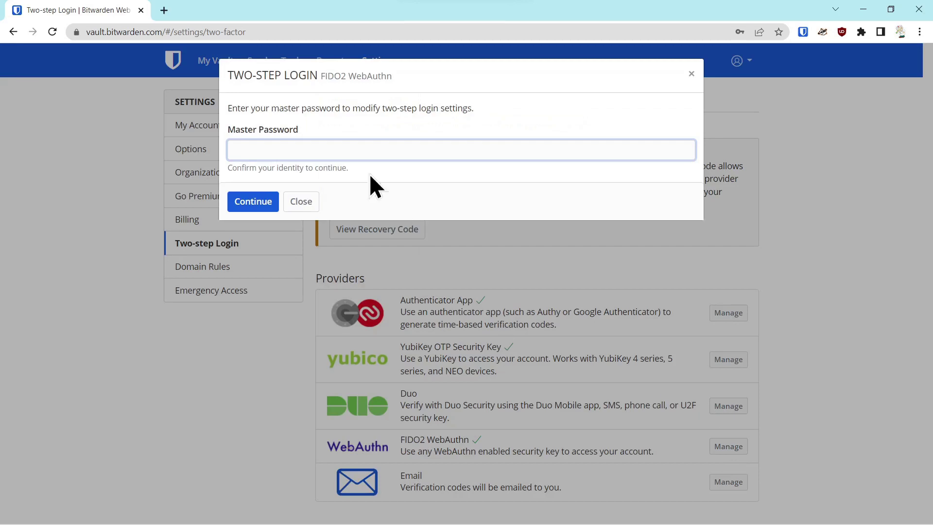
pyautogui.click(256, 205)
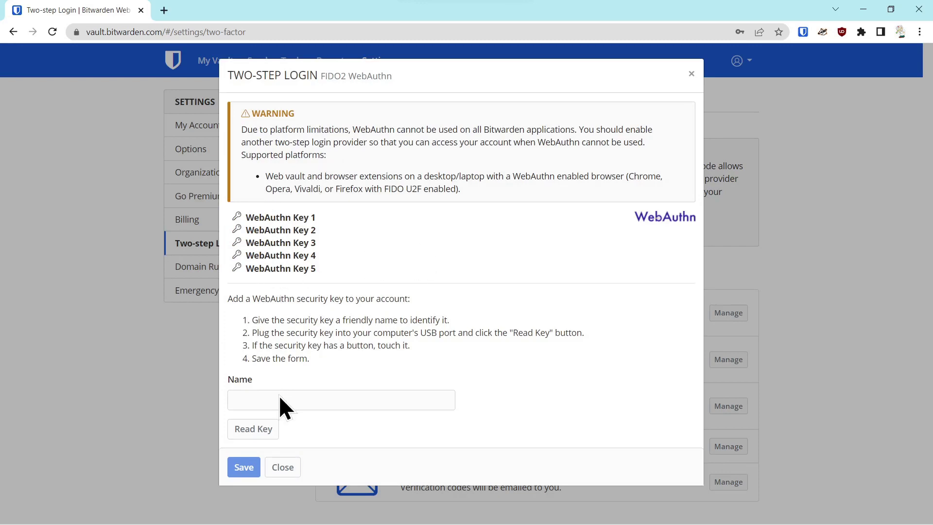
pyautogui.click(240, 401)
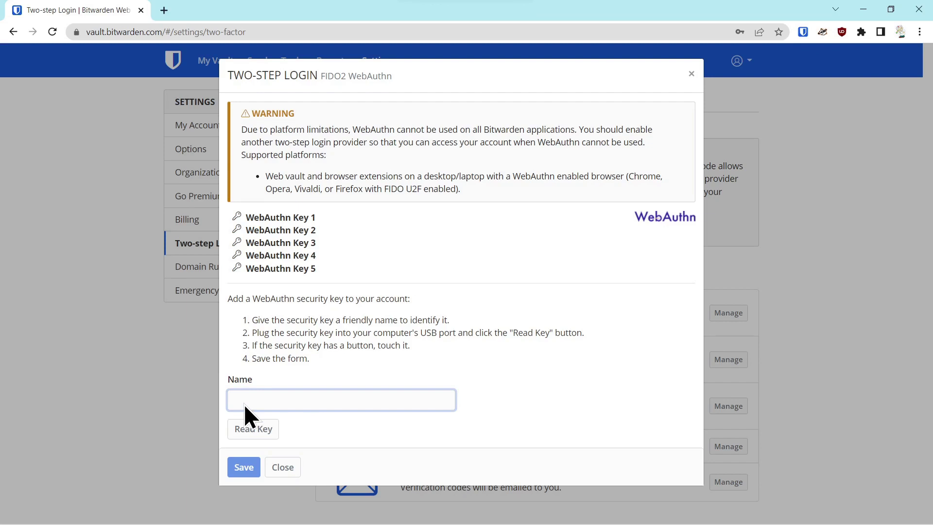
pyautogui.write('Blue Security Key')
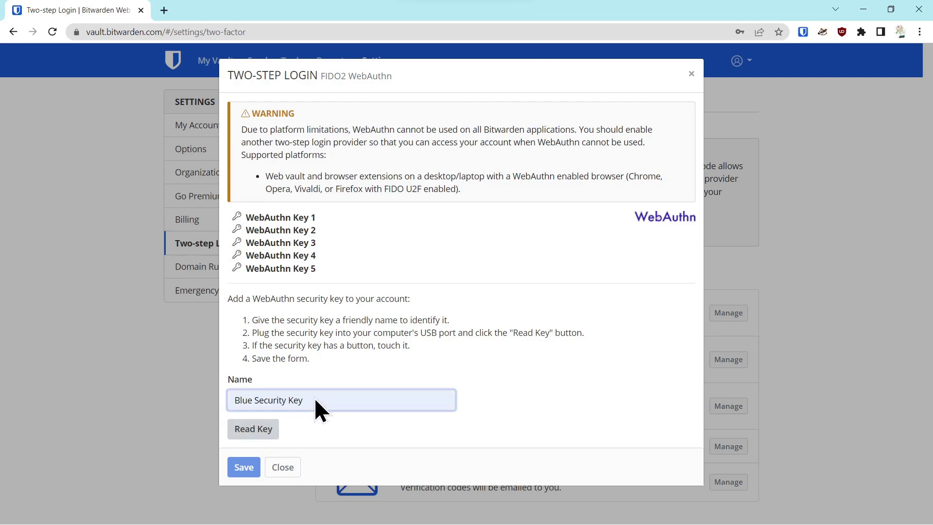
# Register 'Blue Security Key' by reading it with the Windows Hello PIN, then save
pyautogui.click(253, 427)
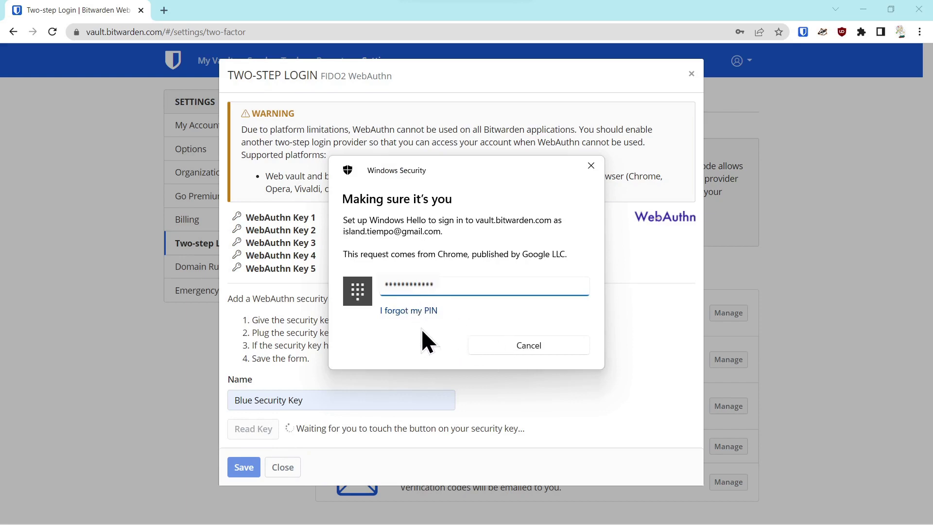
pyautogui.press('Return')
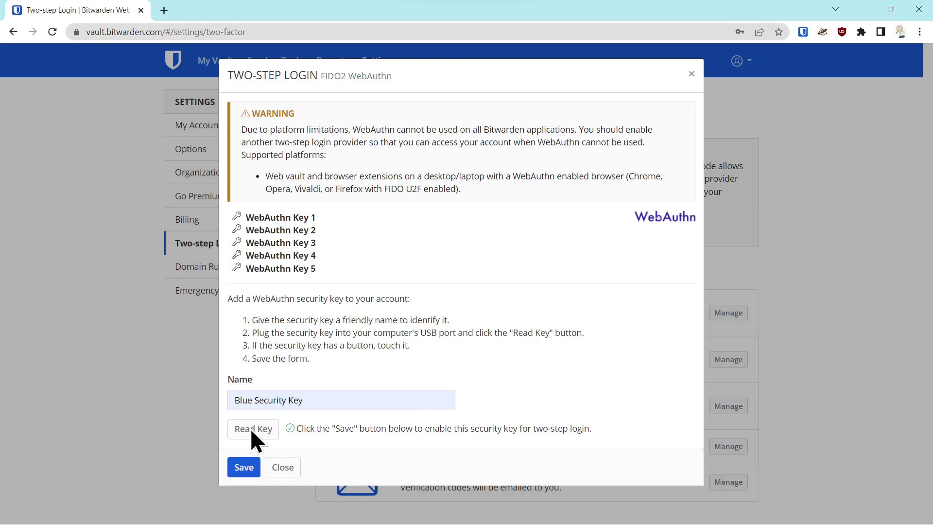
pyautogui.click(242, 466)
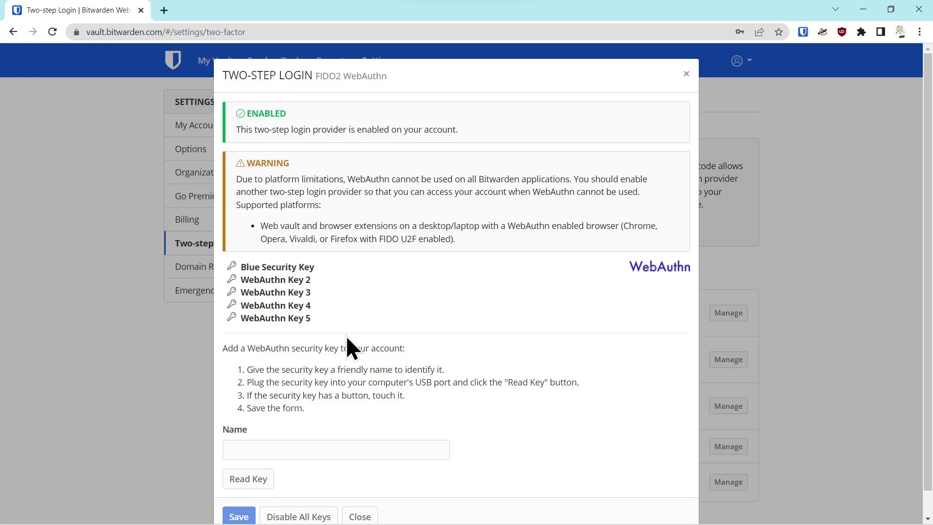
# Close the WebAuthn settings and sign back in to reach the FIDO2 security-key check
pyautogui.click(362, 516)
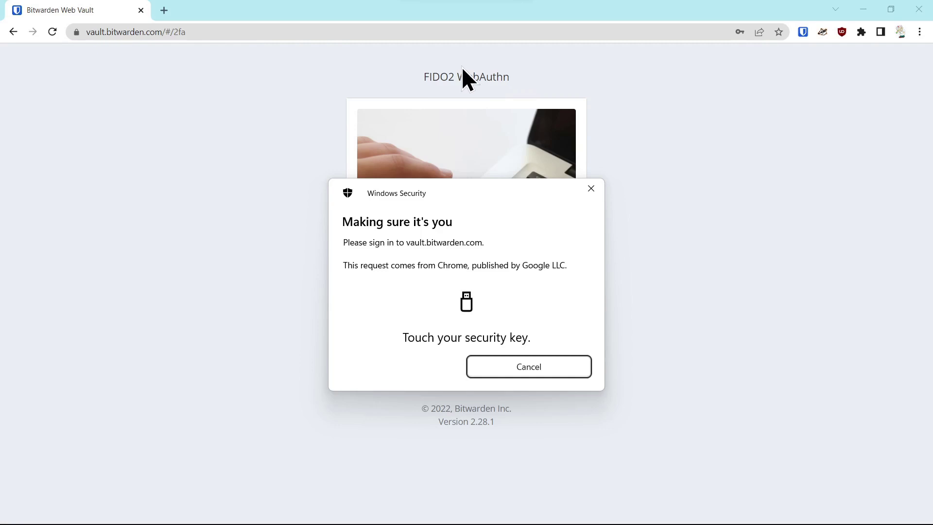
# Cancel the Windows and Chrome security-key prompts and list other two-step login methods
pyautogui.click(540, 367)
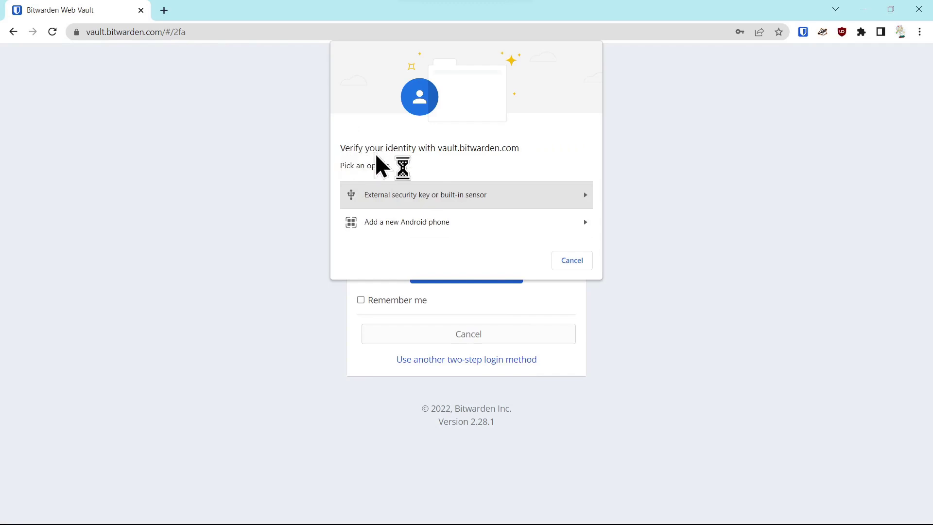
pyautogui.click(566, 261)
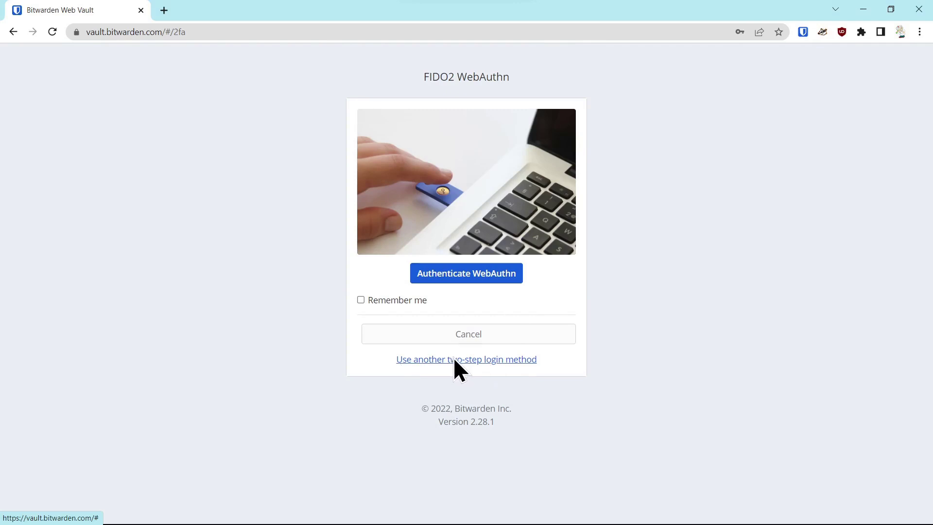
pyautogui.click(522, 360)
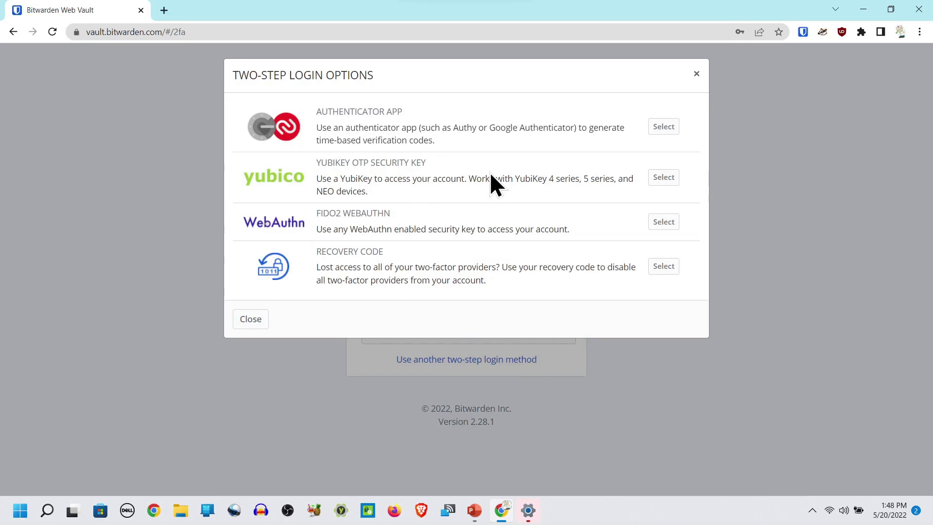
# Choose YubiKey OTP, enter the YubiKey one-time code, and continue into My Vault
pyautogui.click(668, 178)
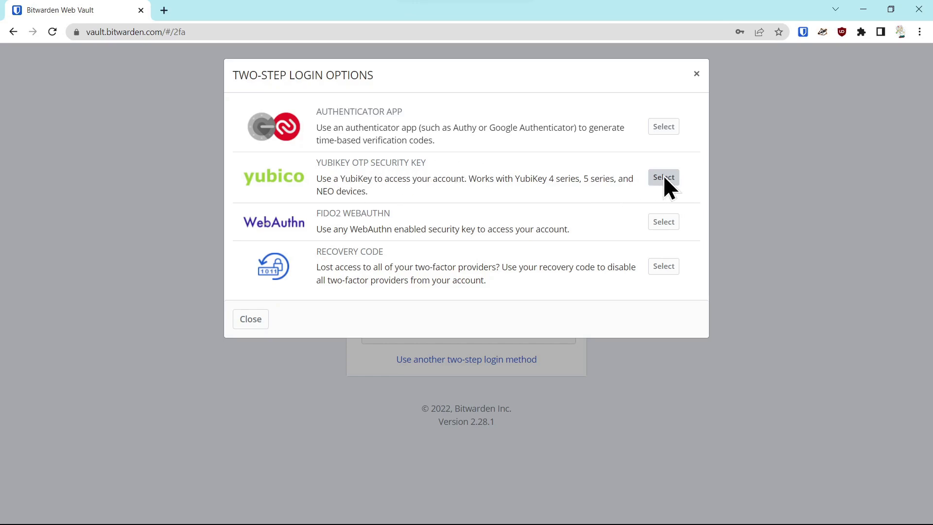
pyautogui.click(666, 176)
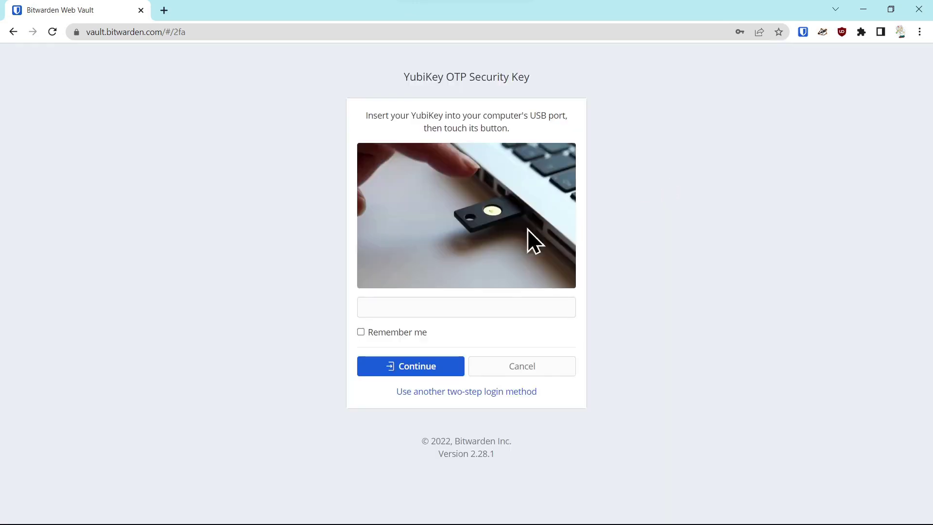
pyautogui.click(452, 307)
pyautogui.write('••••••••••••••••••')
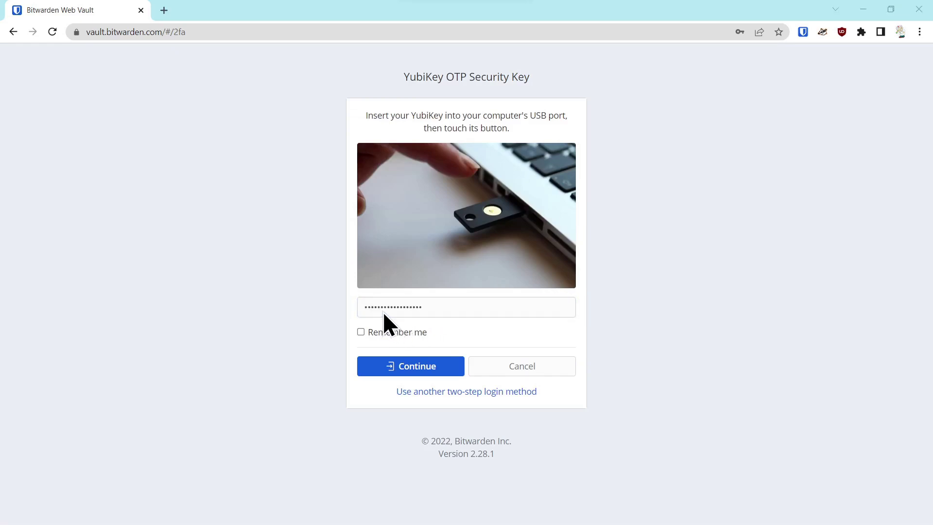
pyautogui.click(408, 362)
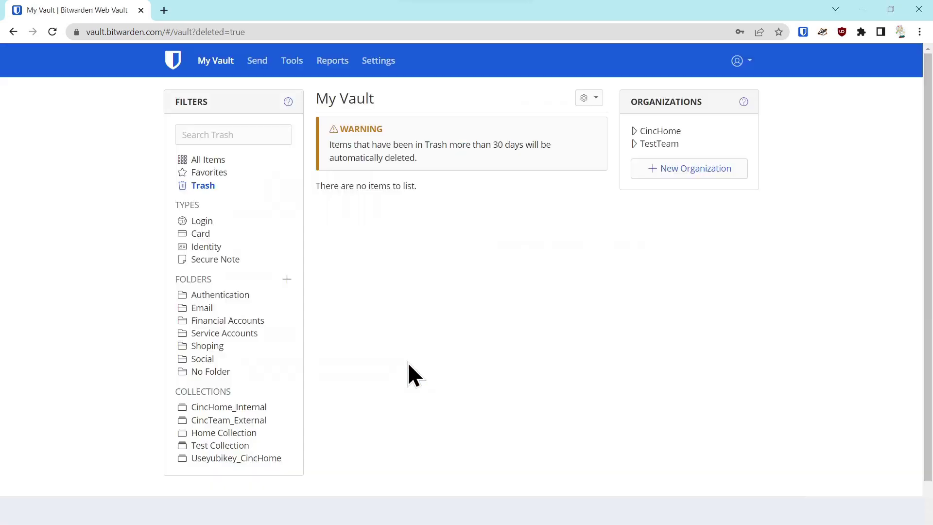